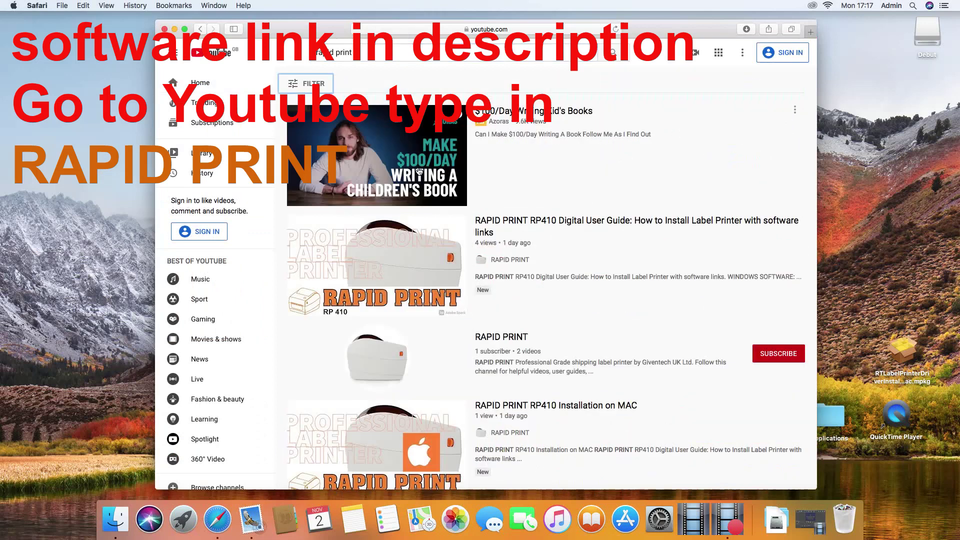
# Step: Open the 'RAPID PRINT RP410 Installation on MAC' video from the YouTube results
pyautogui.scroll(-5, 459, 182)
pyautogui.scroll(-3, 460, 182)
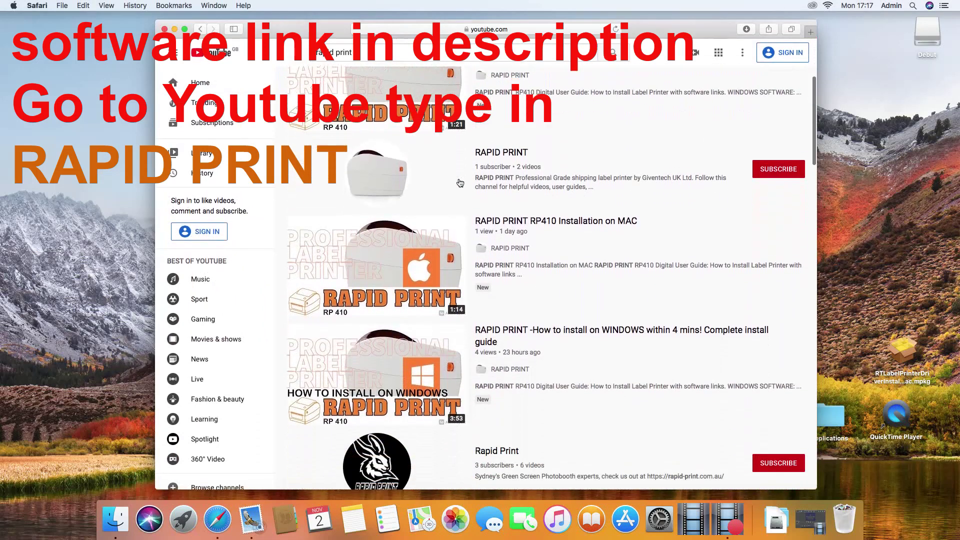
pyautogui.click(563, 194)
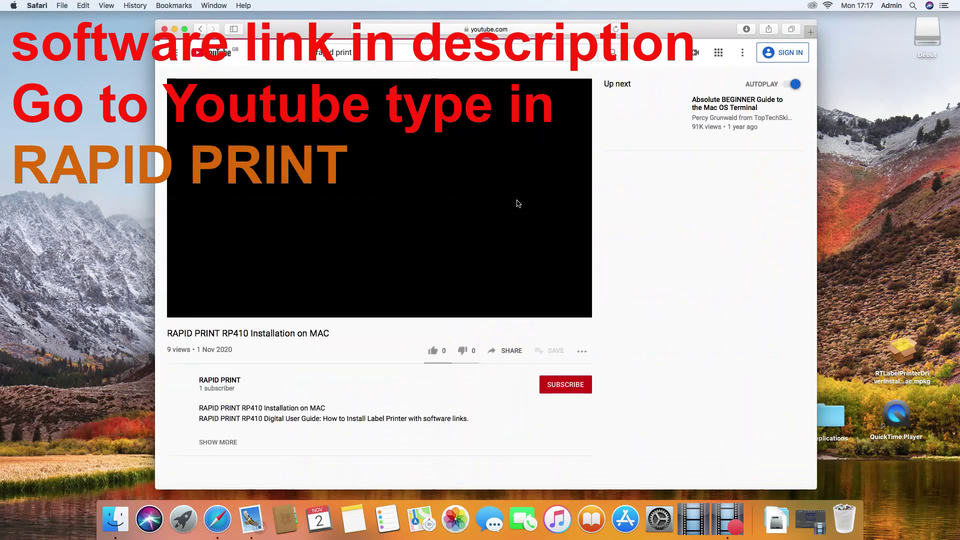
# Step: Expand the video description and follow the Mac software link
pyautogui.scroll(-1, 364, 249)
pyautogui.scroll(-3, 358, 250)
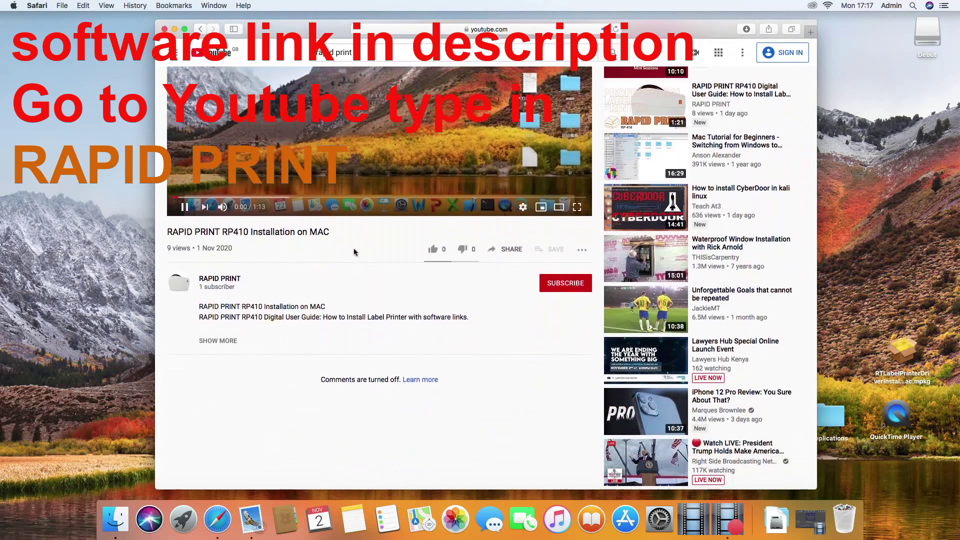
pyautogui.click(226, 333)
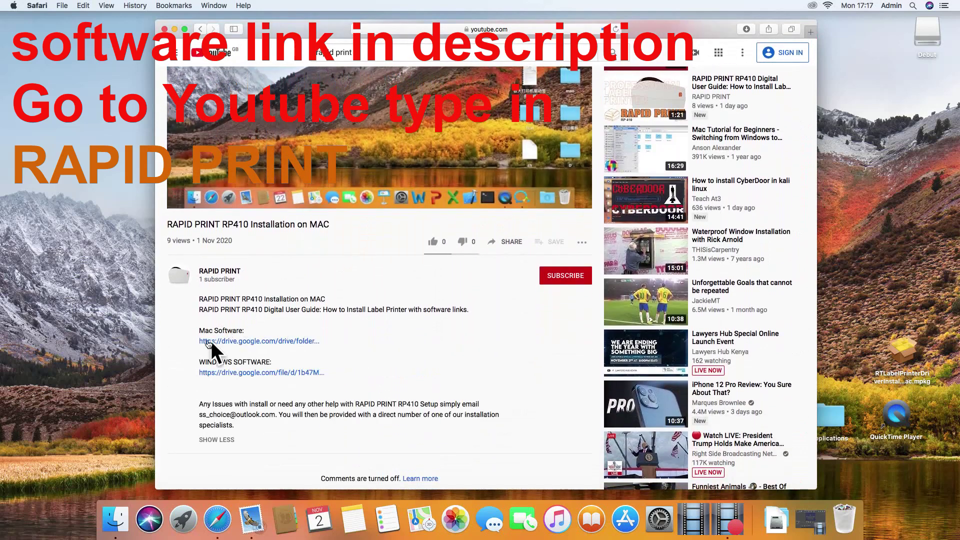
pyautogui.click(268, 343)
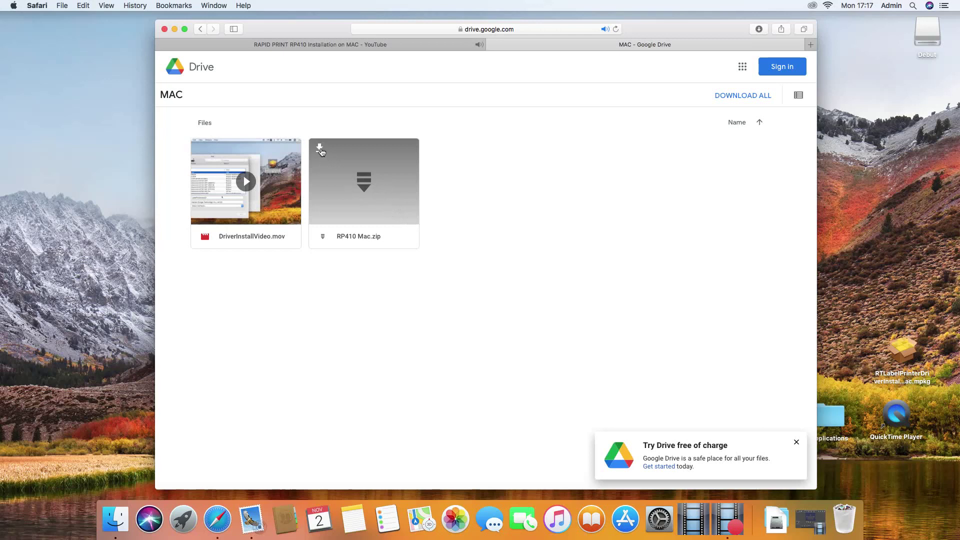
# Step: Download RP410 Mac.zip from the Google Drive MAC folder and check the Downloads stack
pyautogui.click(320, 150)
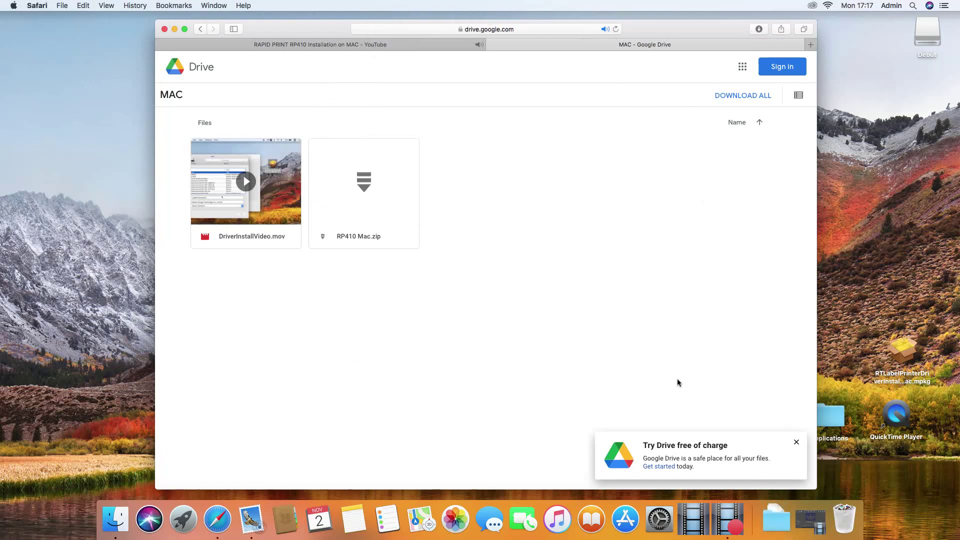
pyautogui.click(780, 522)
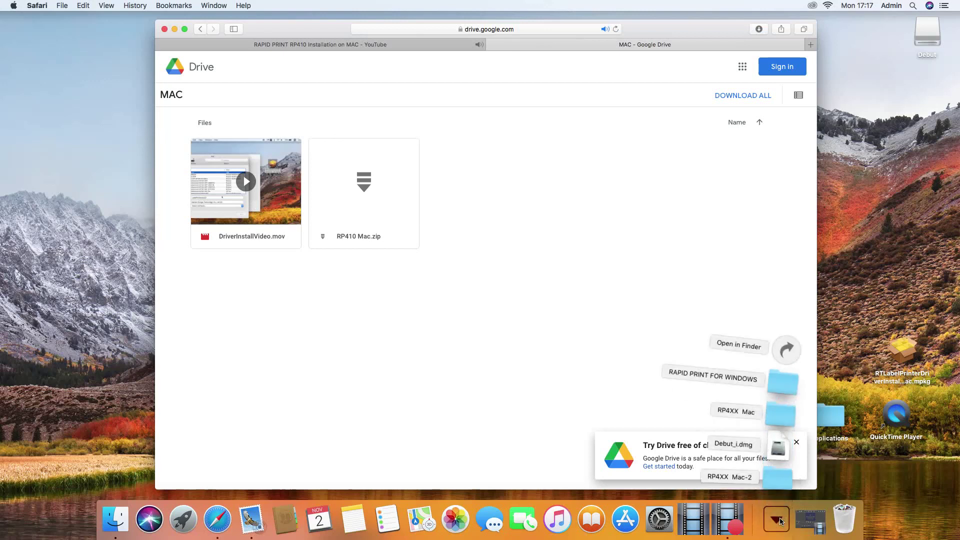
# Step: Open the RP4XX Mac folder in Downloads and unzip RTLabelPrinterDriverInstall_ForMac.mpkg
pyautogui.click(781, 417)
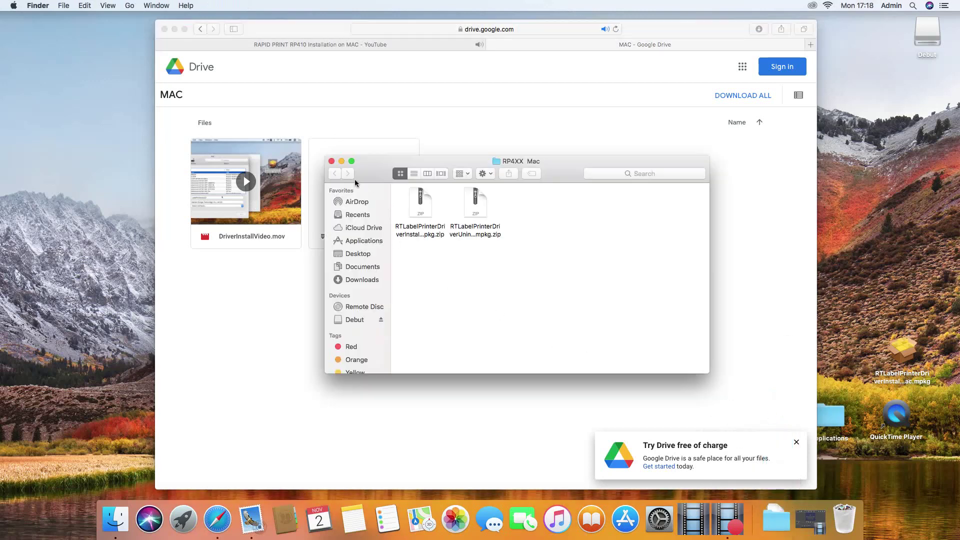
pyautogui.click(368, 282)
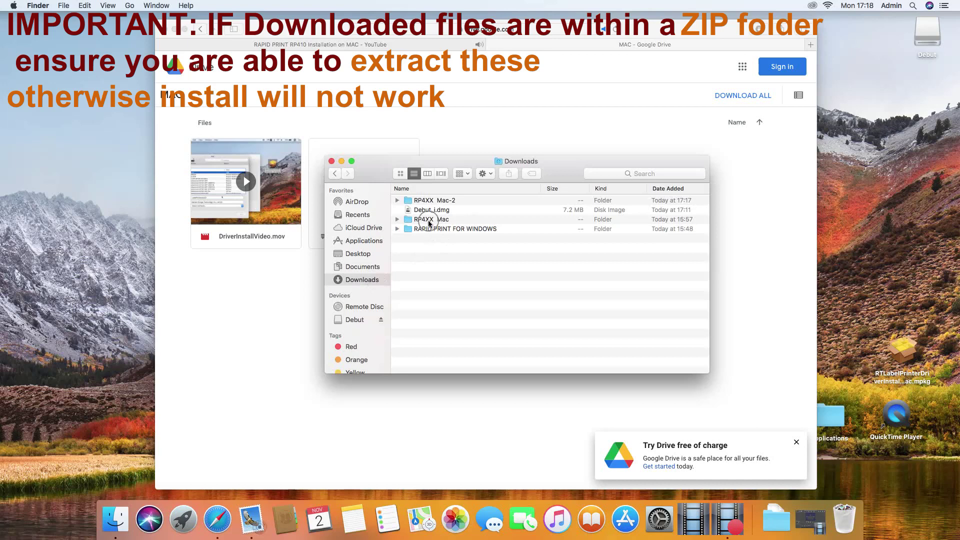
pyautogui.click(429, 223)
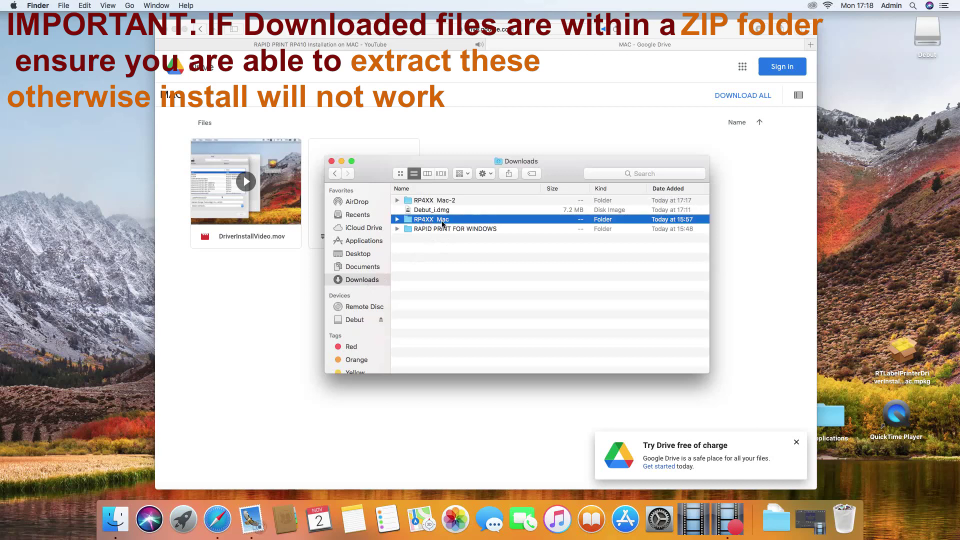
pyautogui.doubleClick(442, 224)
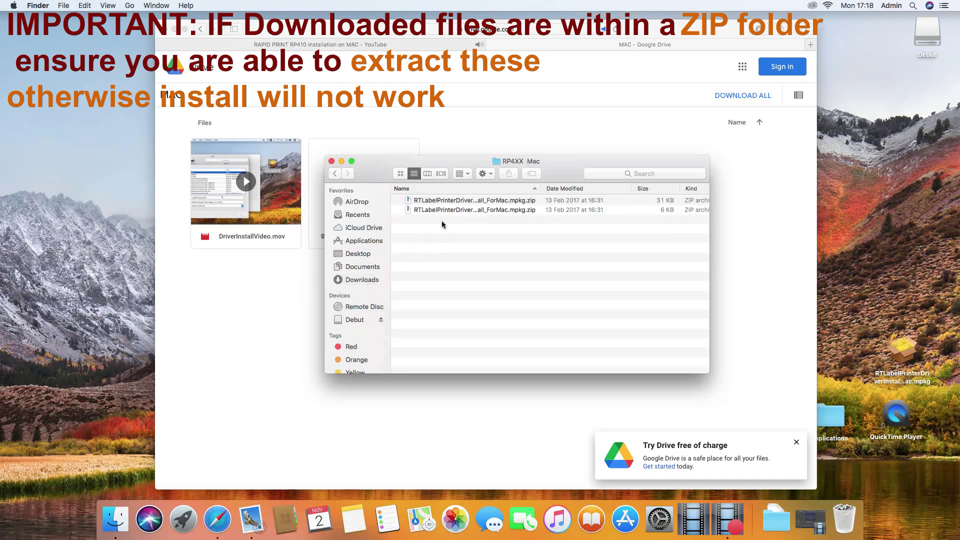
pyautogui.doubleClick(444, 201)
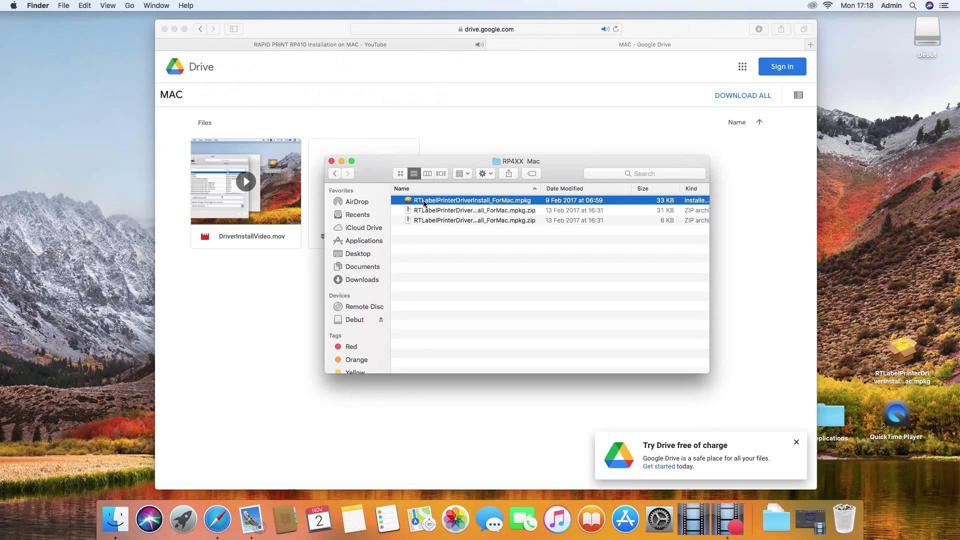
# Step: Copy the .mpkg installer to the desktop, keeping both copies, and try to launch it
pyautogui.moveTo(423, 203); pyautogui.dragTo(75, 229)
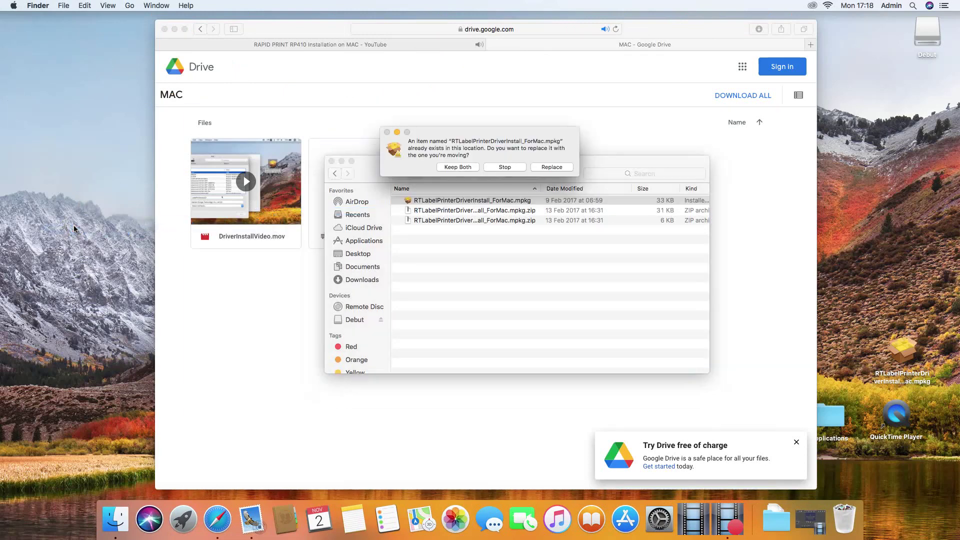
pyautogui.click(469, 170)
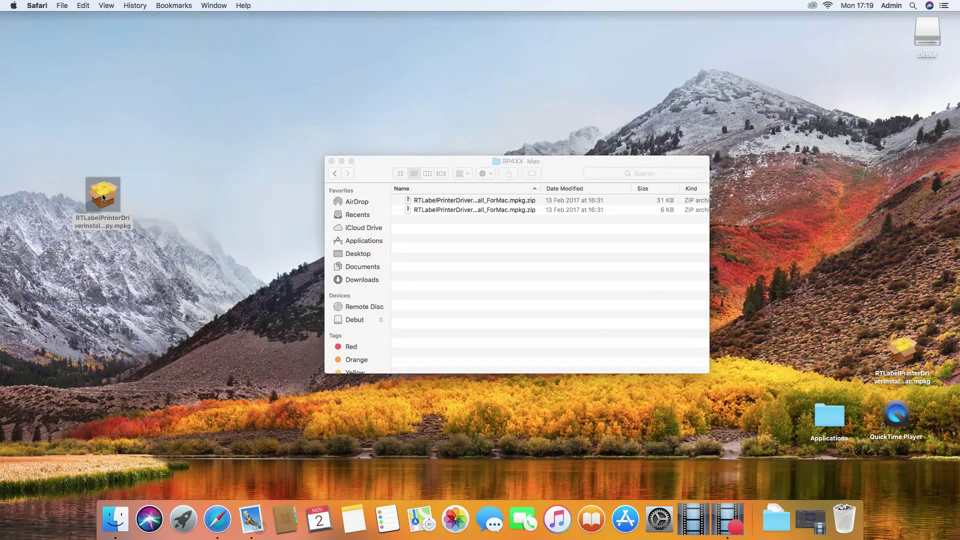
pyautogui.doubleClick(103, 198)
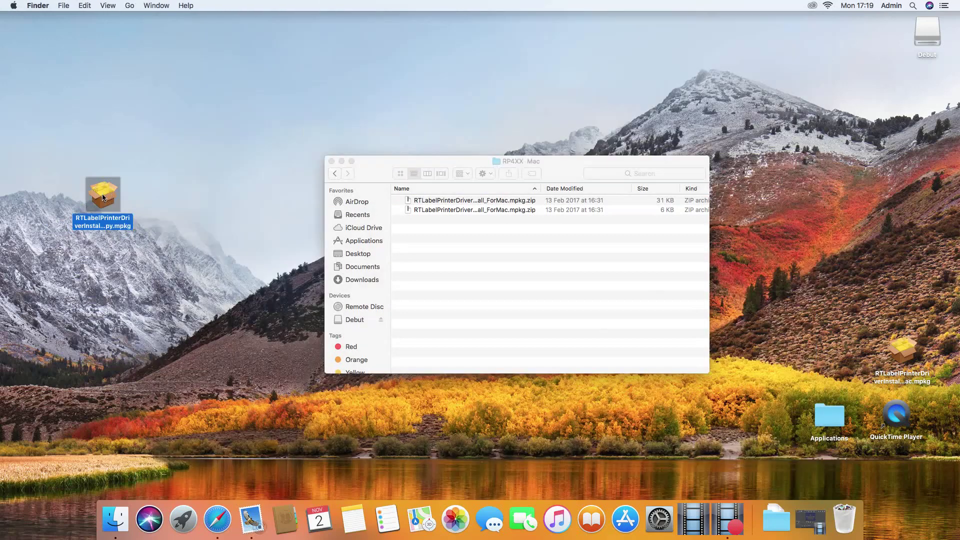
pyautogui.doubleClick(104, 198)
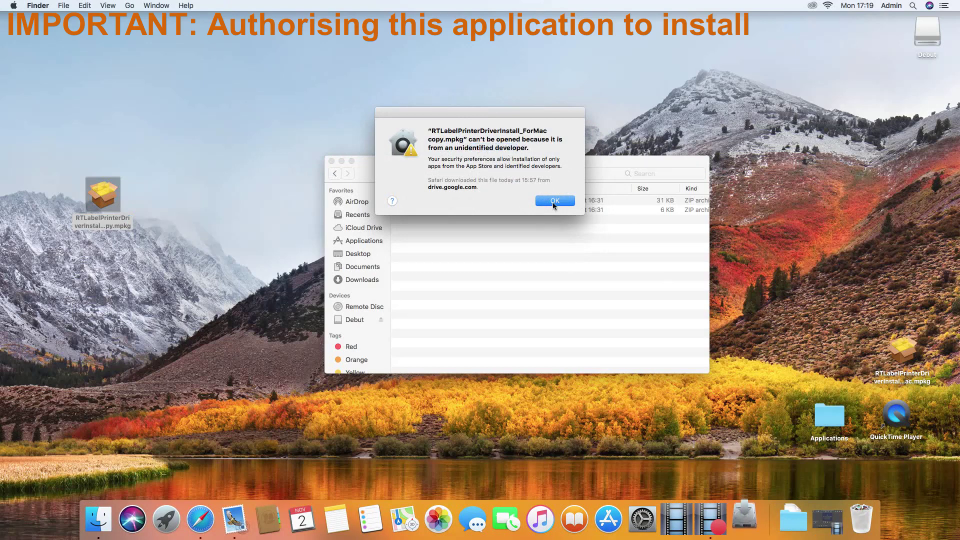
# Step: Use Open Anyway in Security & Privacy to allow the blocked driver installer
pyautogui.click(554, 201)
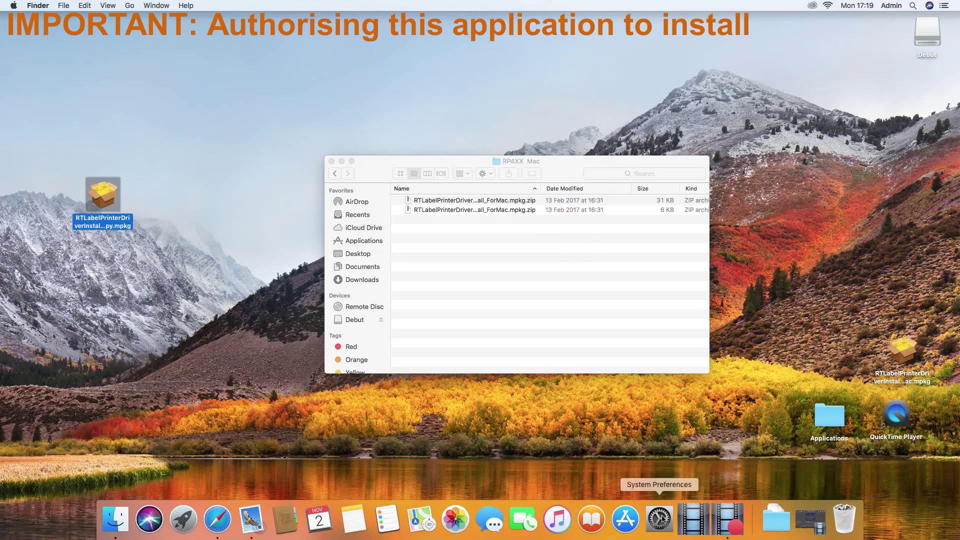
pyautogui.click(660, 519)
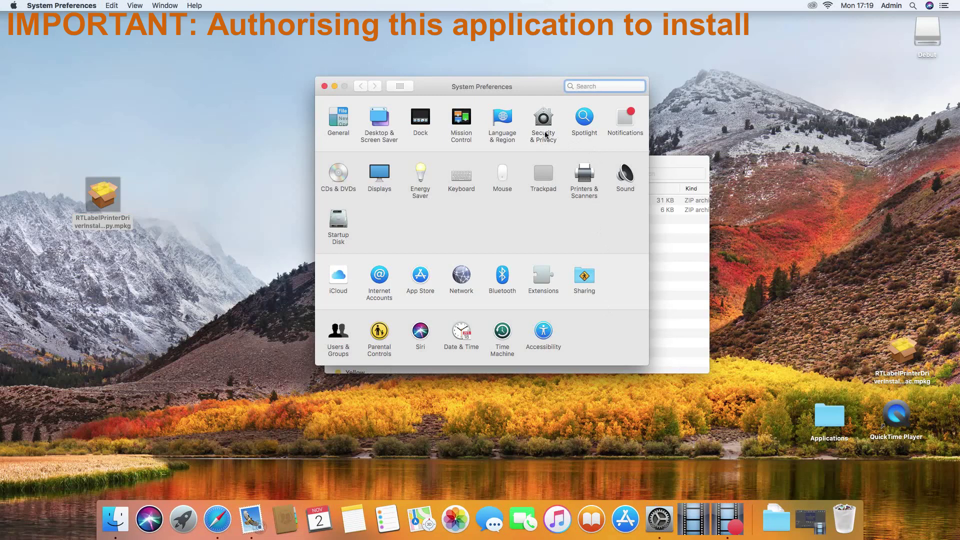
pyautogui.click(545, 133)
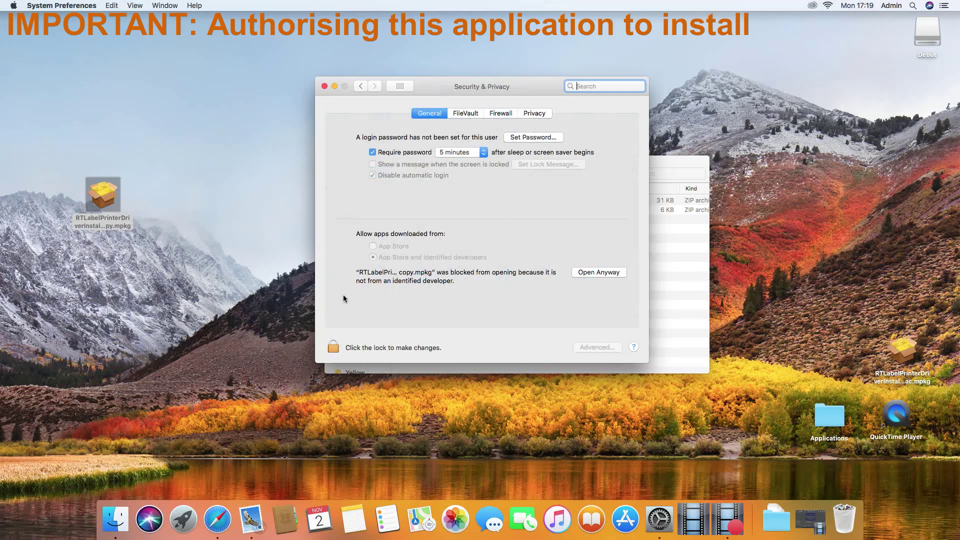
pyautogui.click(589, 272)
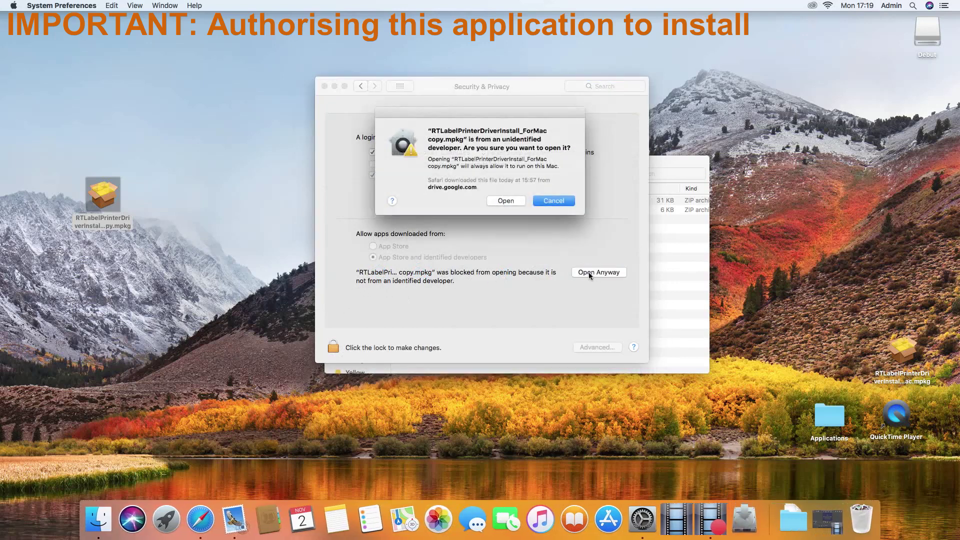
pyautogui.click(508, 202)
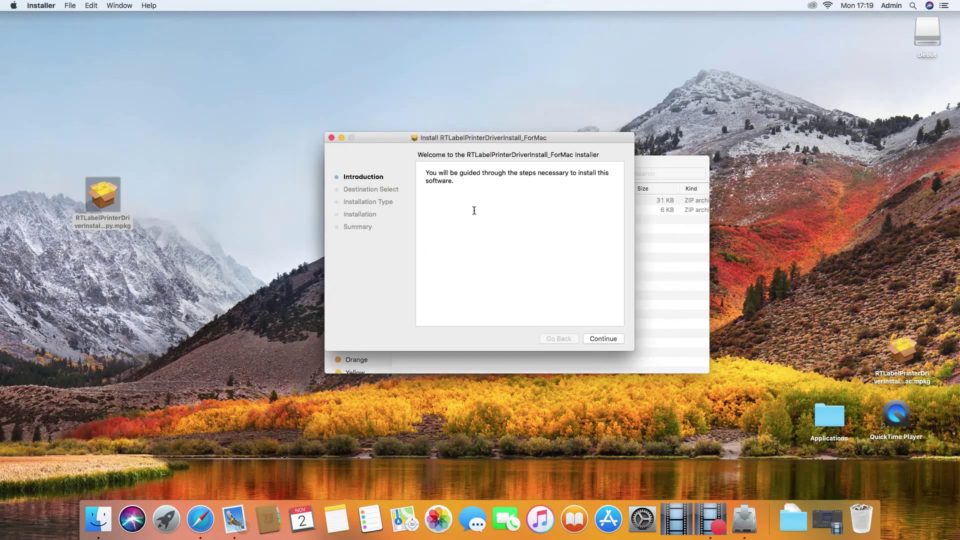
# Step: Continue through the installer's introduction, start the standard install, and approve the administrator password
pyautogui.click(614, 345)
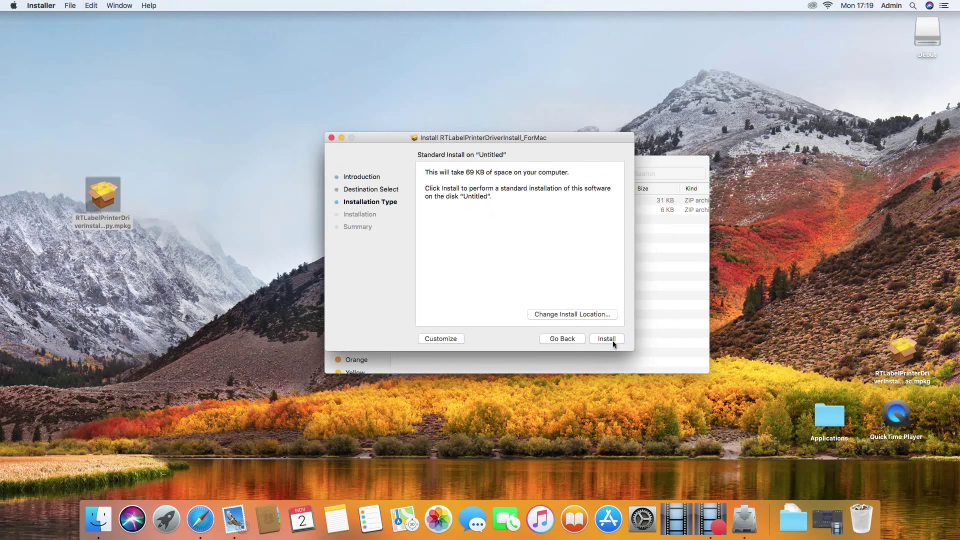
pyautogui.click(614, 342)
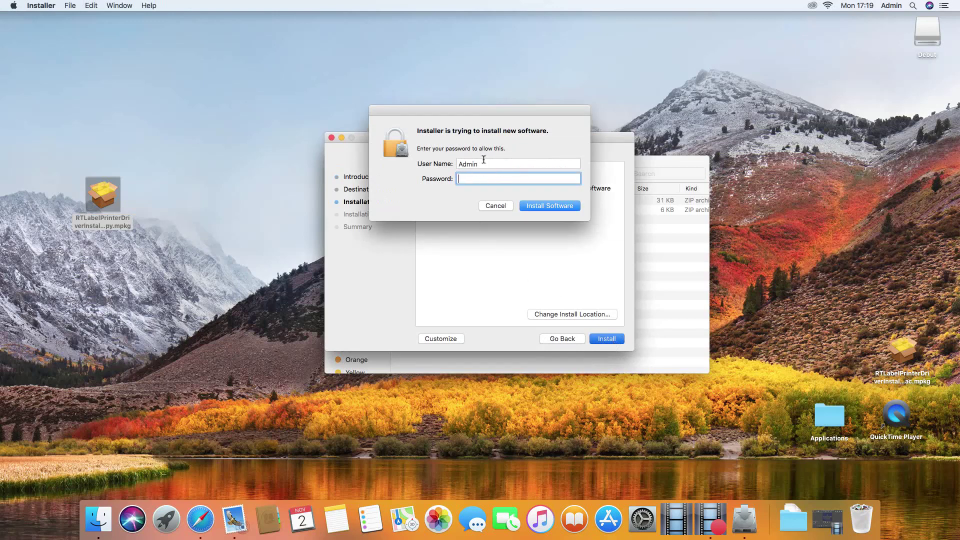
pyautogui.click(543, 206)
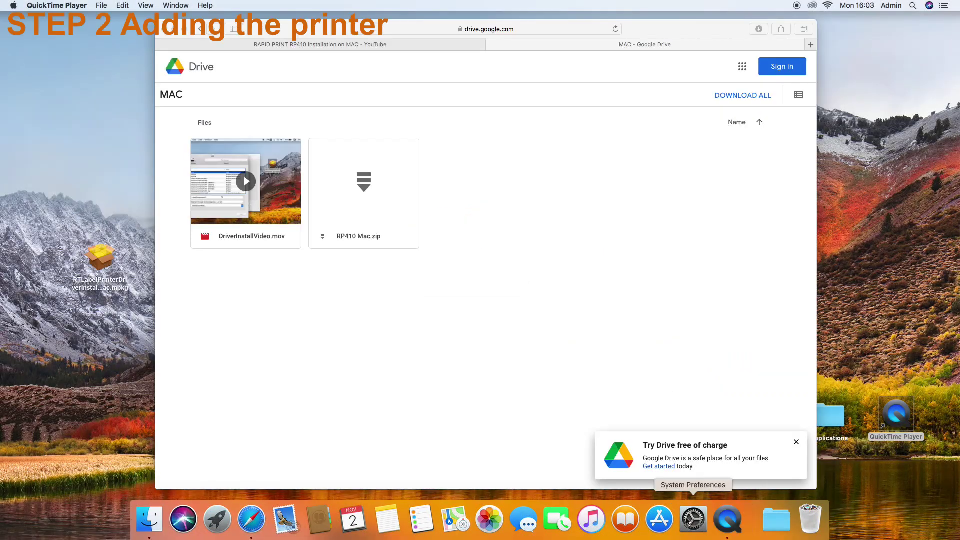
# Step: In Printers & Scanners, start adding a printer and select the RP4xx Series USB device
pyautogui.click(699, 522)
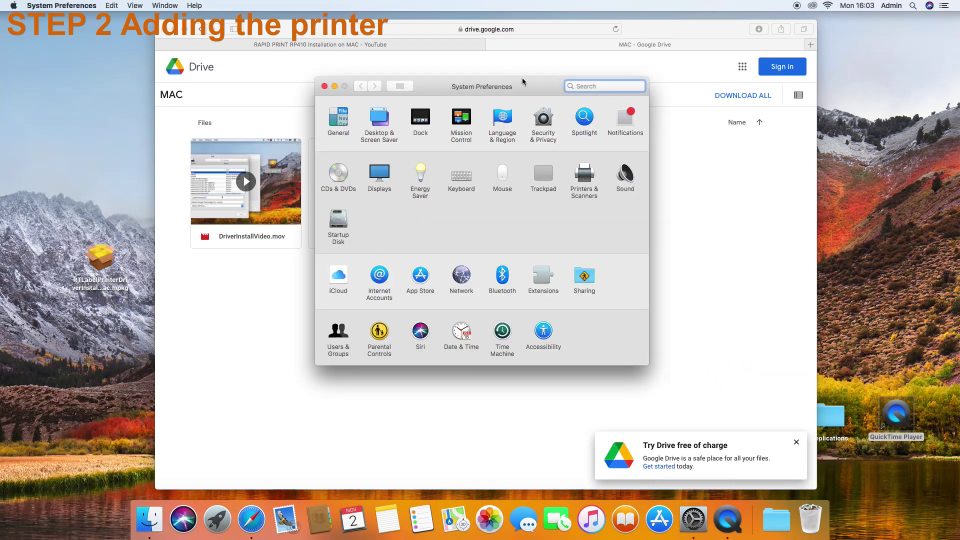
pyautogui.click(592, 189)
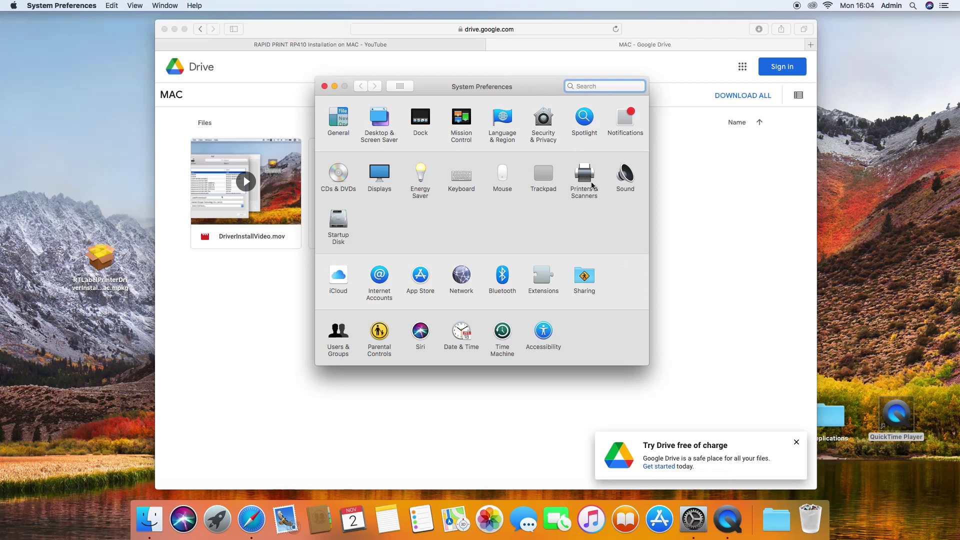
pyautogui.click(330, 248)
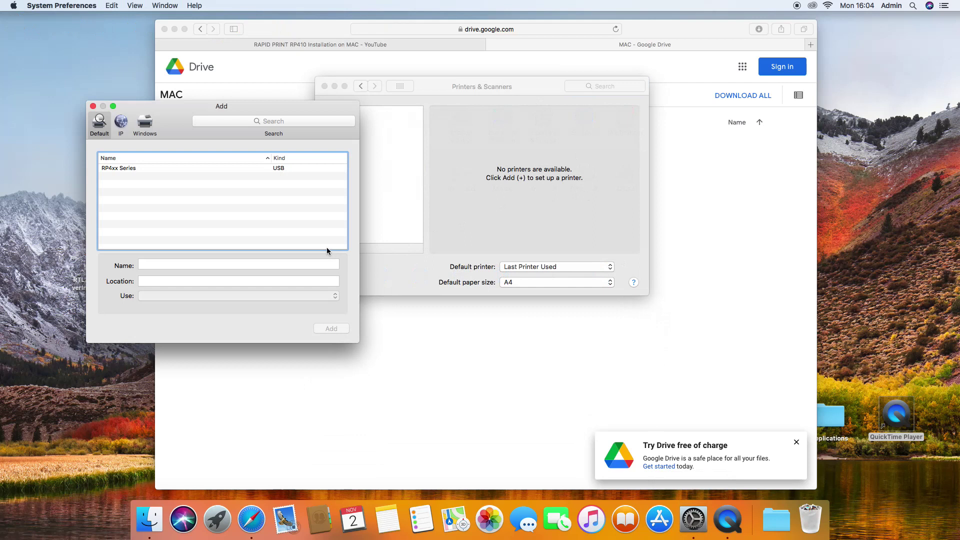
pyautogui.click(119, 168)
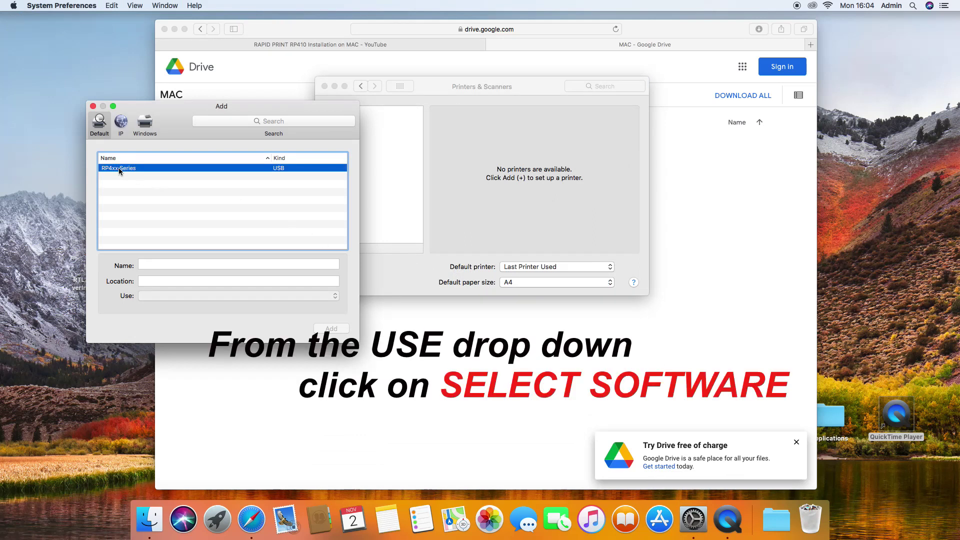
# Step: Pick the Rongta RP4xx driver via Select Software and add the printer
pyautogui.click(299, 292)
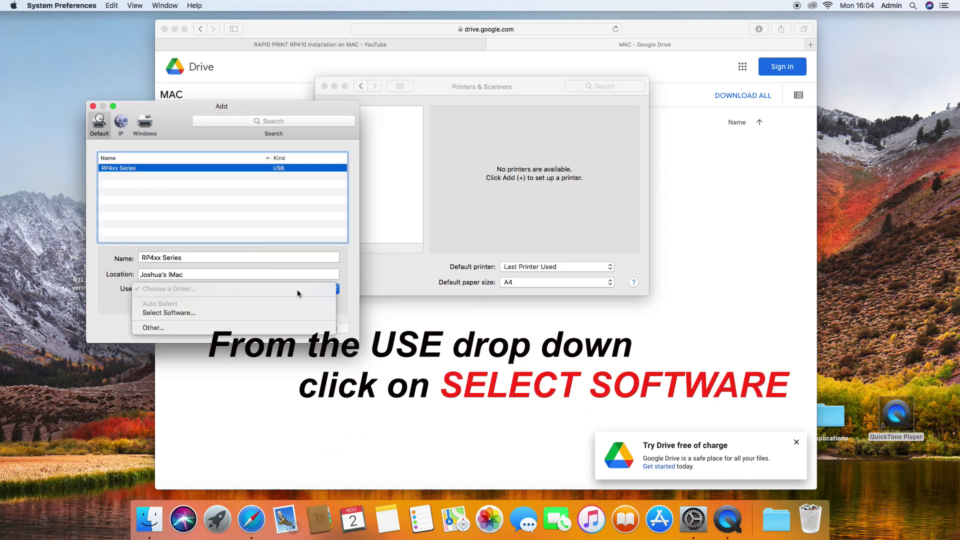
pyautogui.click(196, 313)
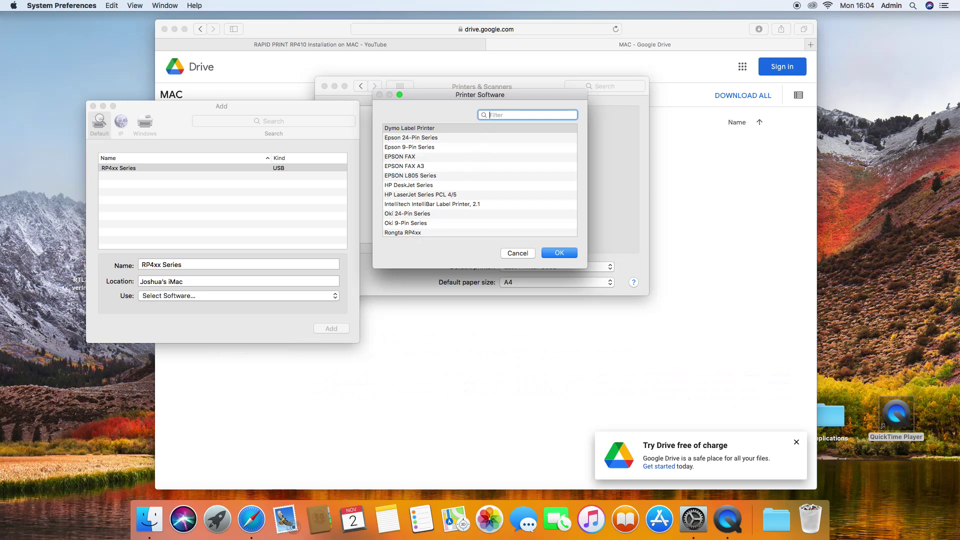
pyautogui.write('rongt')
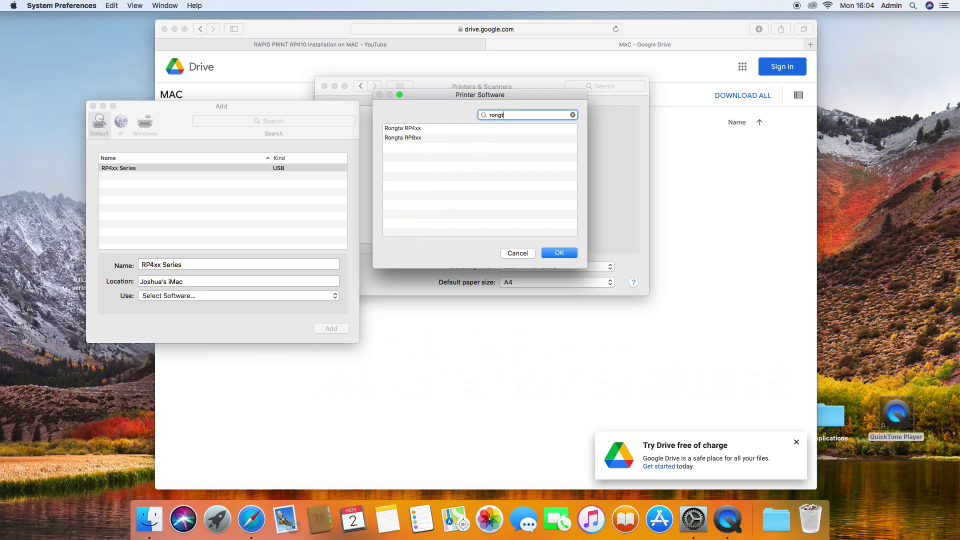
pyautogui.click(407, 130)
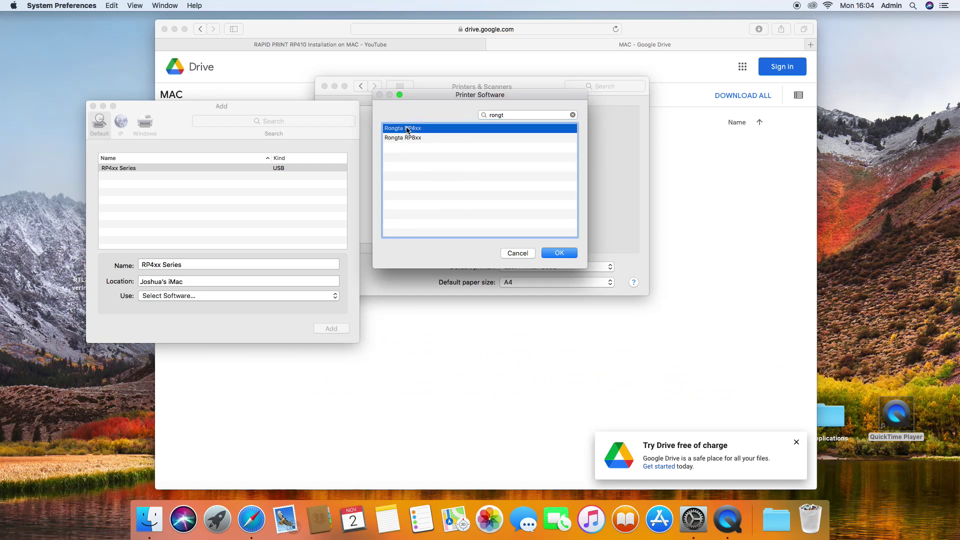
pyautogui.click(561, 253)
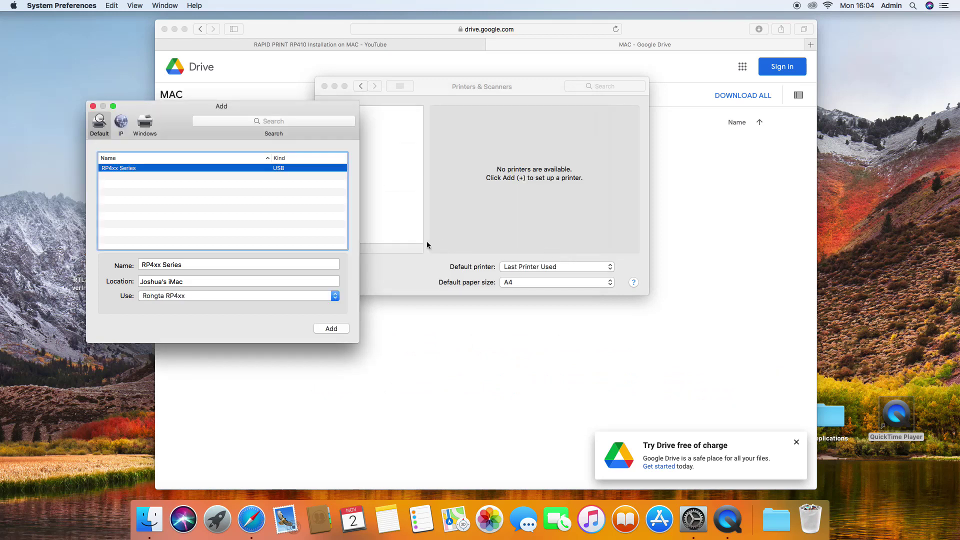
pyautogui.click(345, 328)
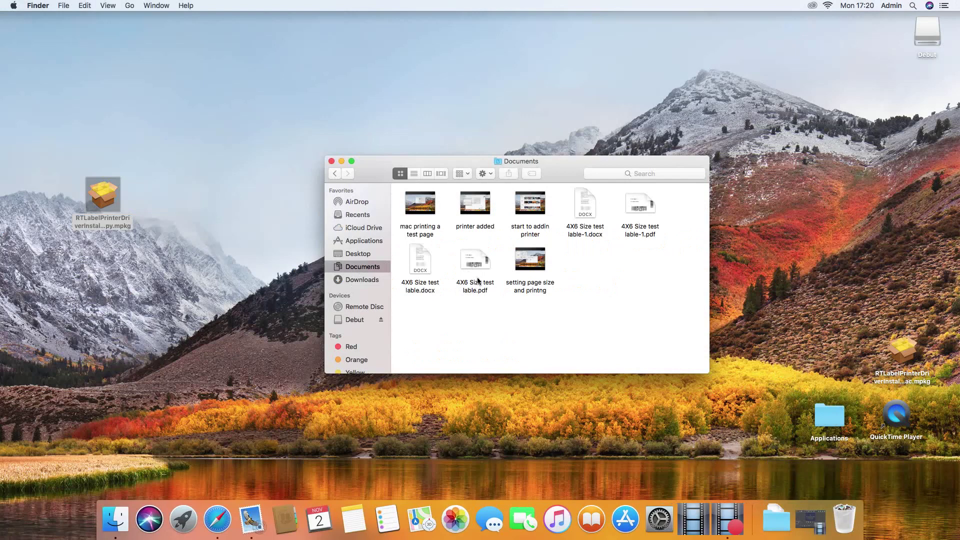
# Step: Open 4X6 Size test lable.pdf from Documents in Preview
pyautogui.doubleClick(475, 264)
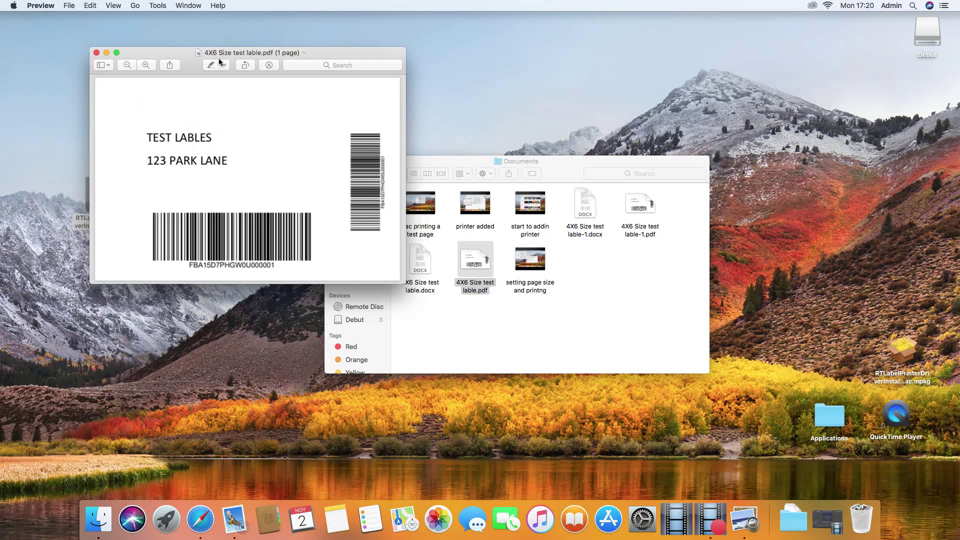
pyautogui.click(145, 123)
# Step: Open the print dialog for the label and expand the Paper Size list
pyautogui.click(71, 8)
pyautogui.click(86, 205)
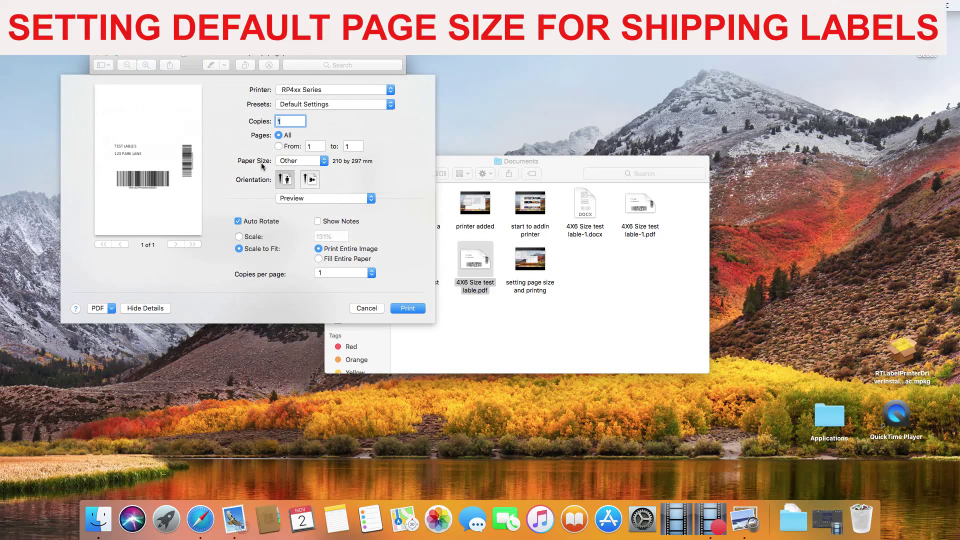
pyautogui.click(323, 161)
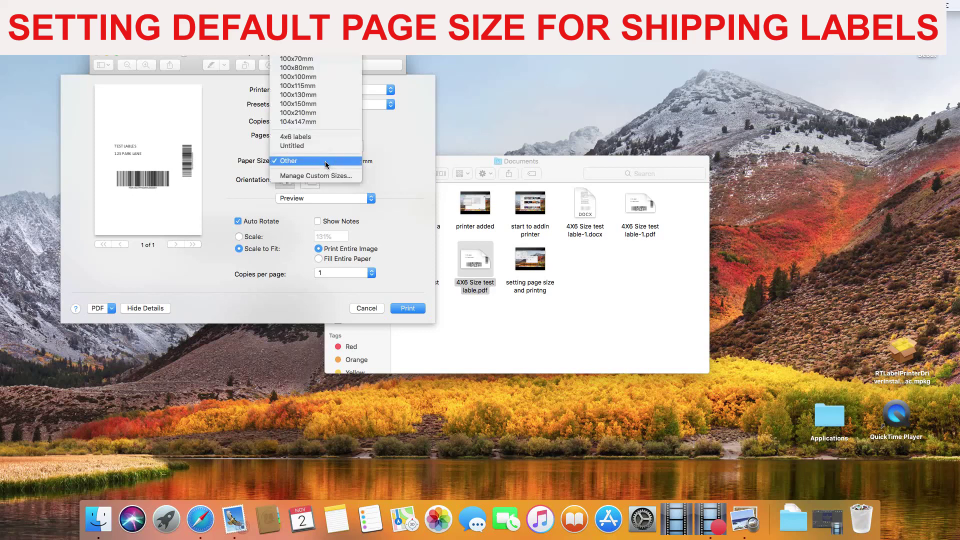
pyautogui.click(320, 175)
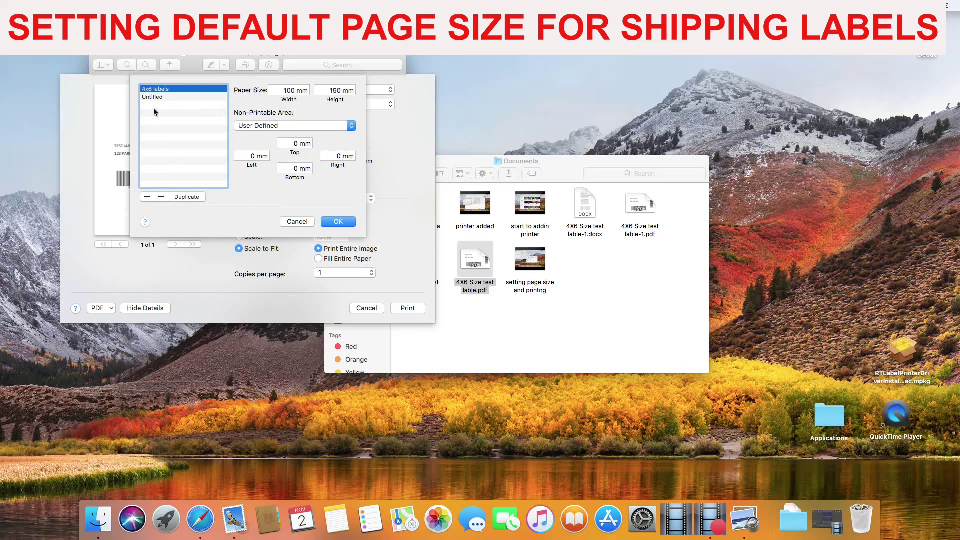
# Step: Add a 100 × 150 mm custom paper size using RP4xx Series margins
pyautogui.click(148, 197)
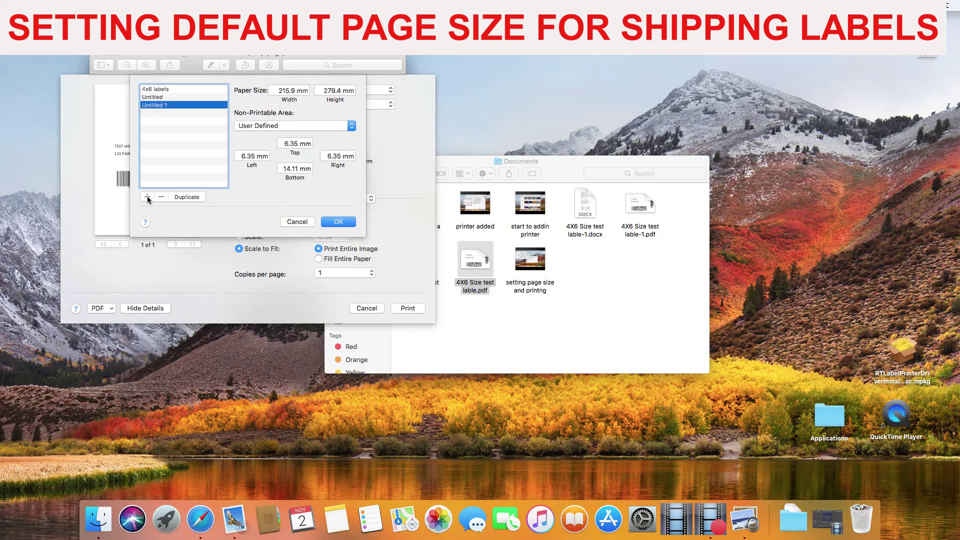
pyautogui.click(283, 125)
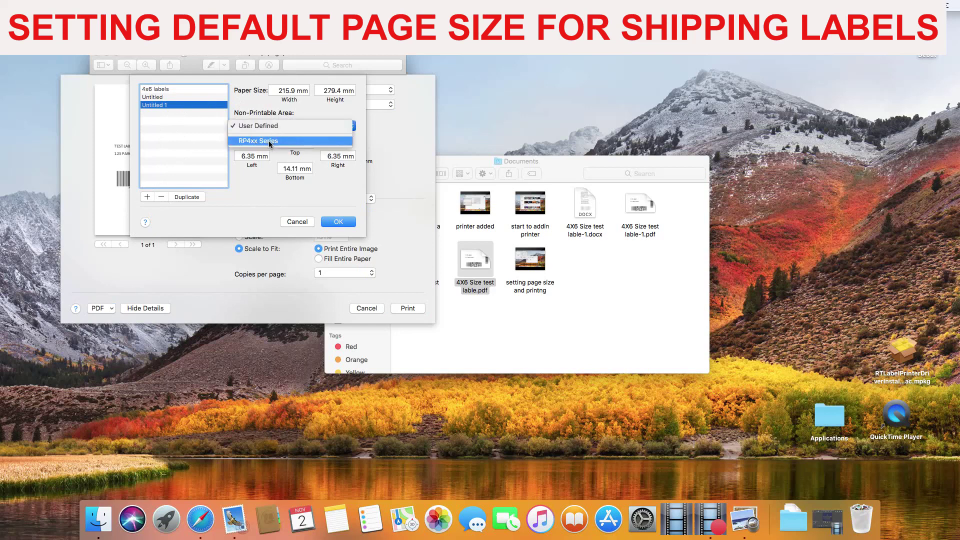
pyautogui.click(270, 140)
pyautogui.click(290, 90)
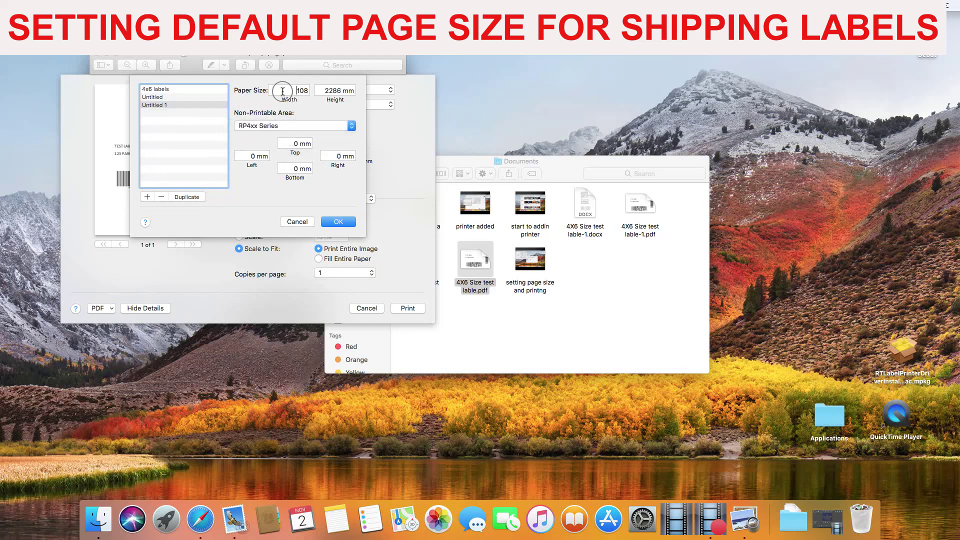
pyautogui.write('100')
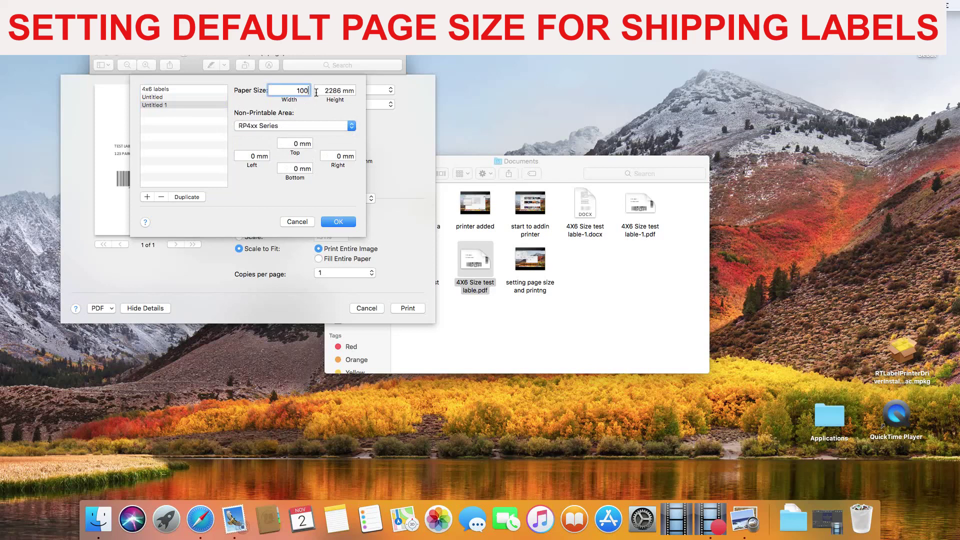
pyautogui.press('Tab')
pyautogui.write('150')
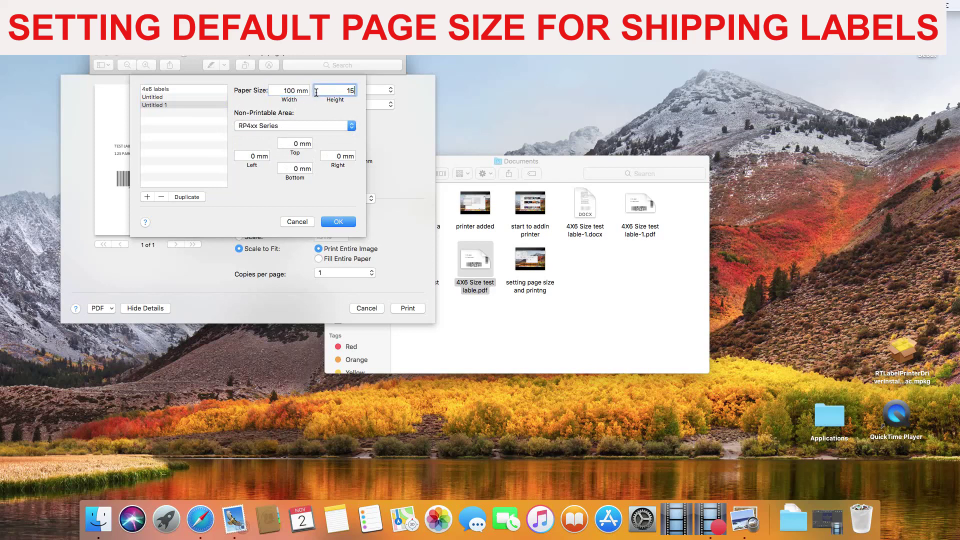
pyautogui.click(331, 224)
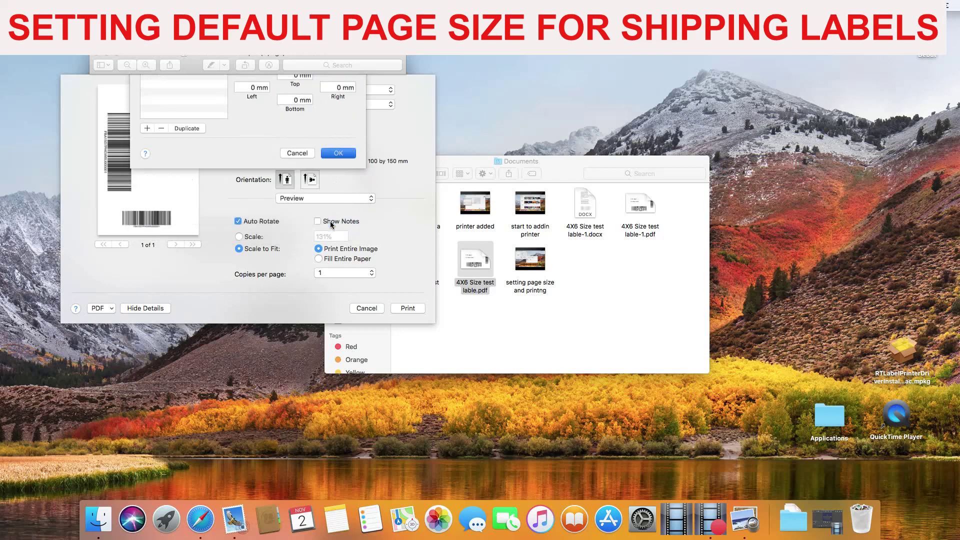